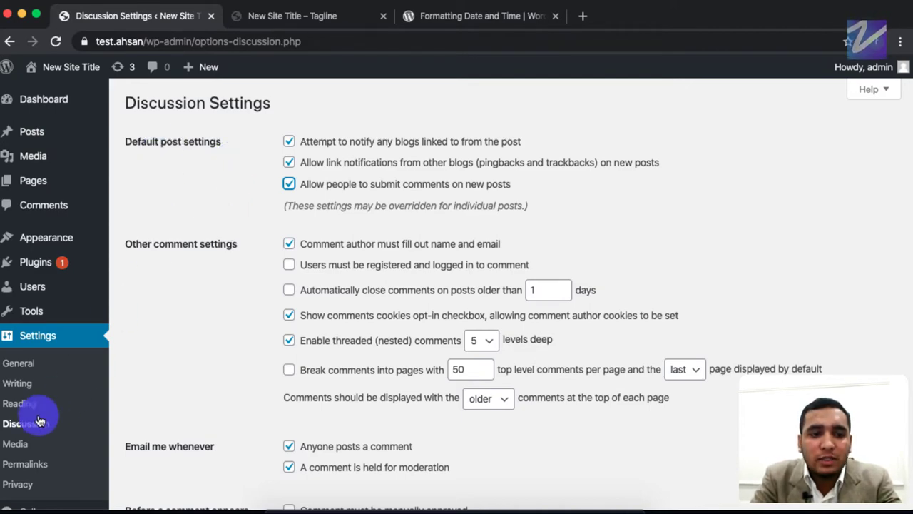
- Require comments to be manually approved before they appear, under the discussion settings
scroll(200, 332, "down", 4)
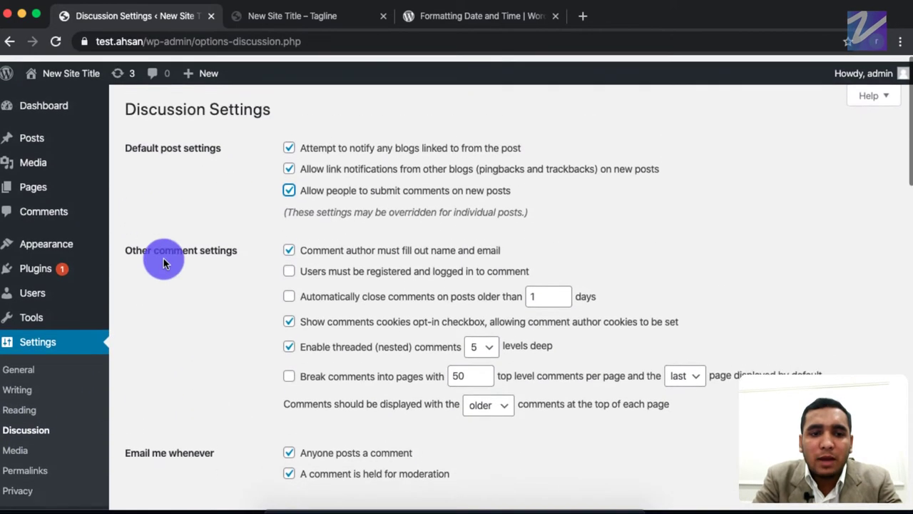
scroll(163, 287, "down", 4)
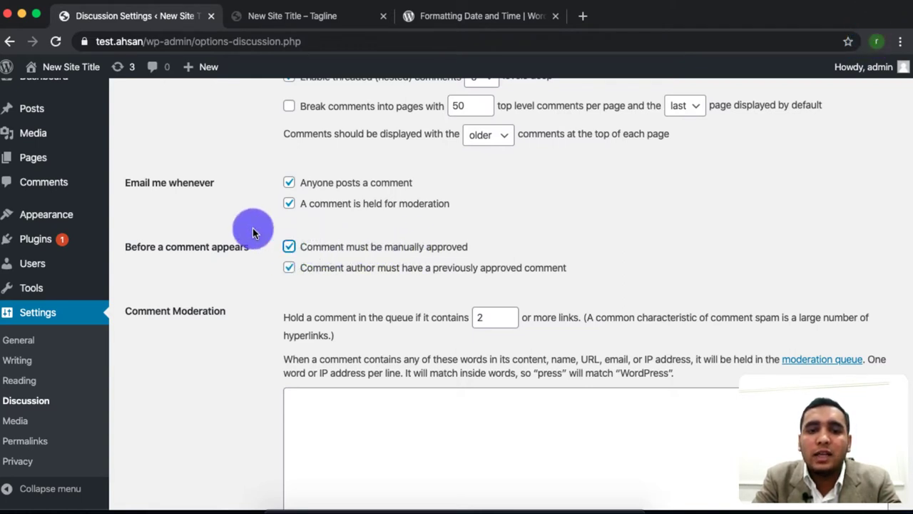
left_click(321, 203)
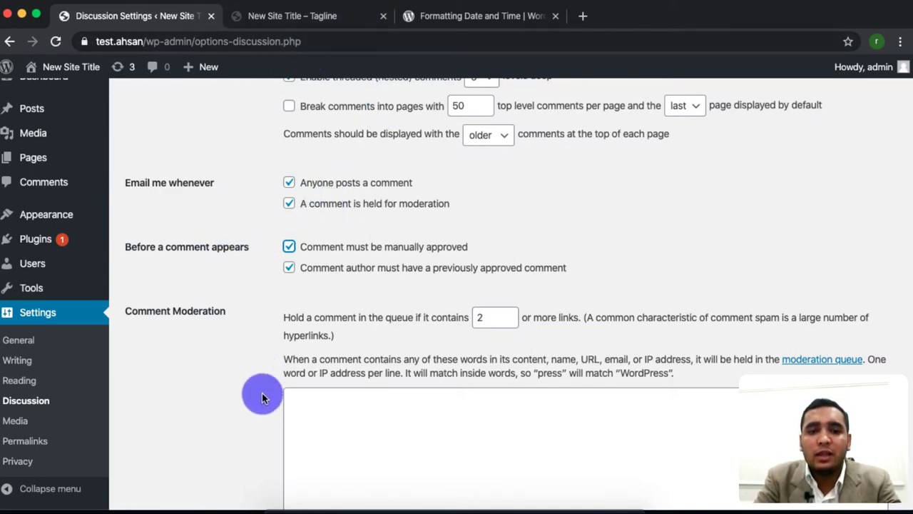
scroll(249, 195, "up", 5)
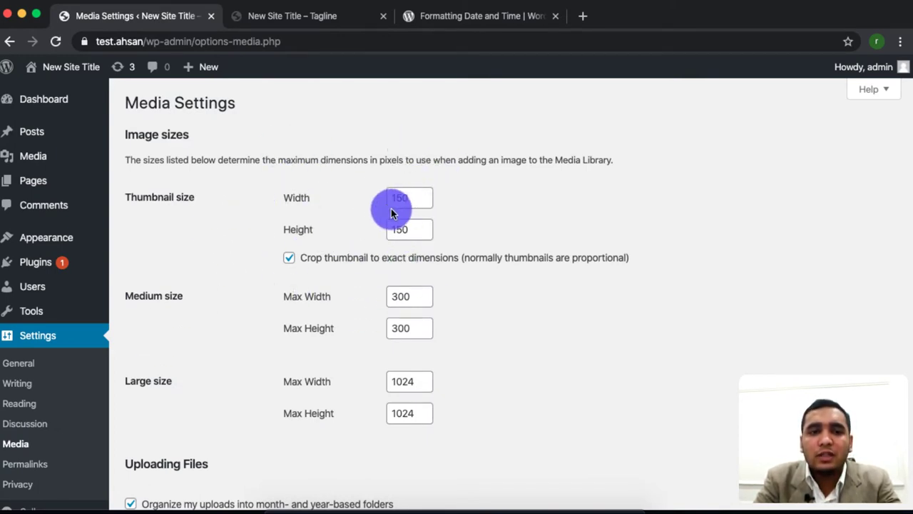
- Look at the post images on the site's front page, and set the media thumbnail size to 100 wide and 100 high
left_click(312, 21)
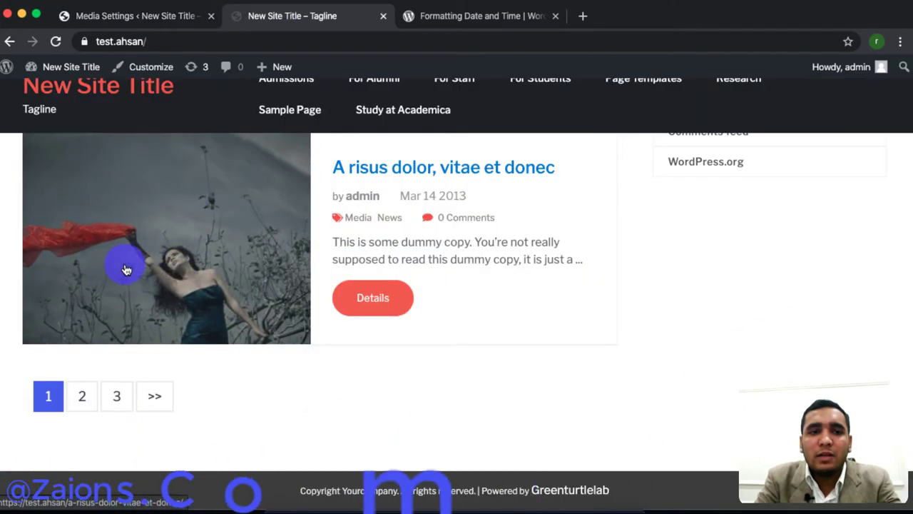
left_click(81, 21)
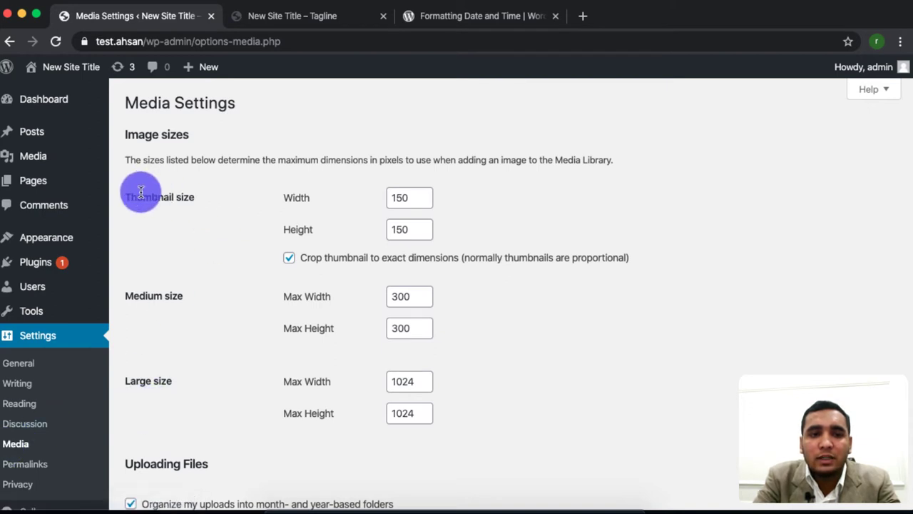
double_click(408, 194)
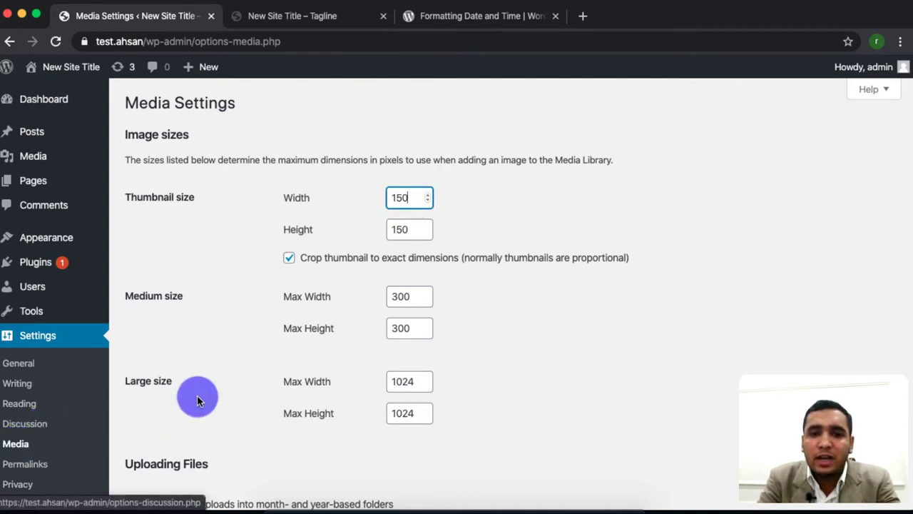
key("BackSpace")
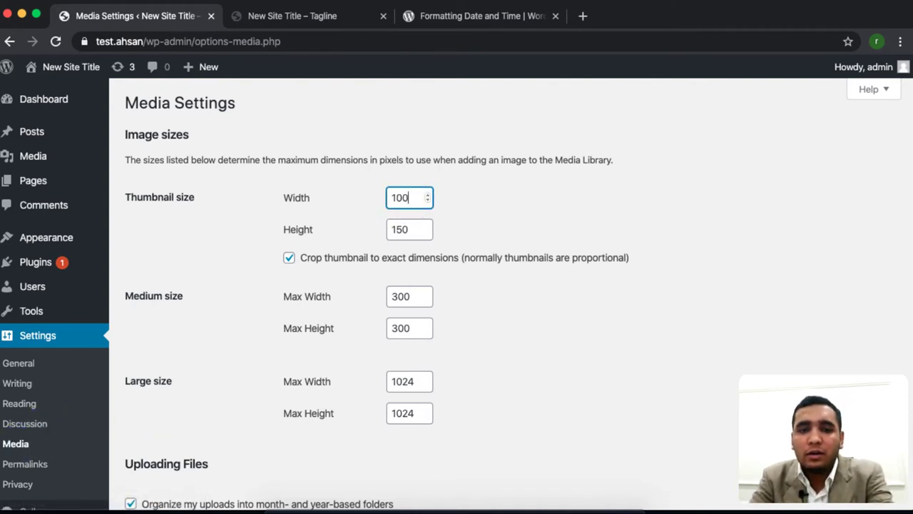
double_click(389, 234)
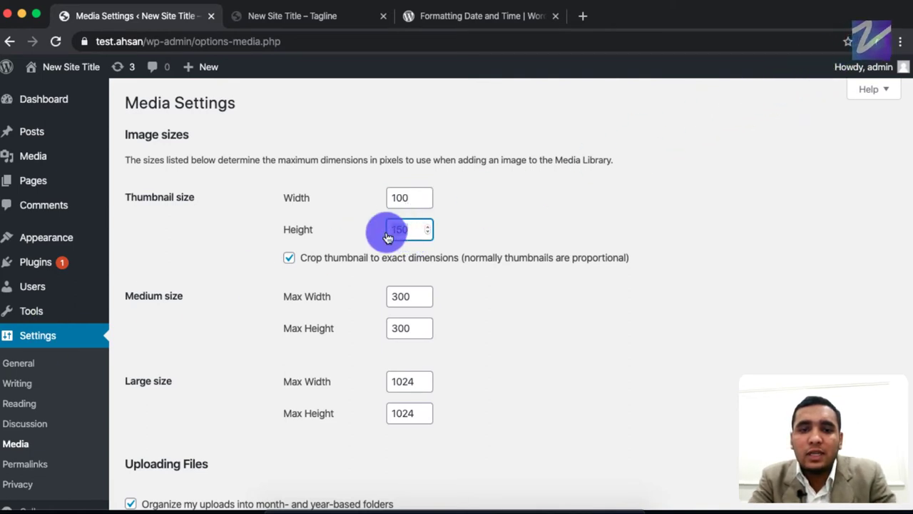
type("10")
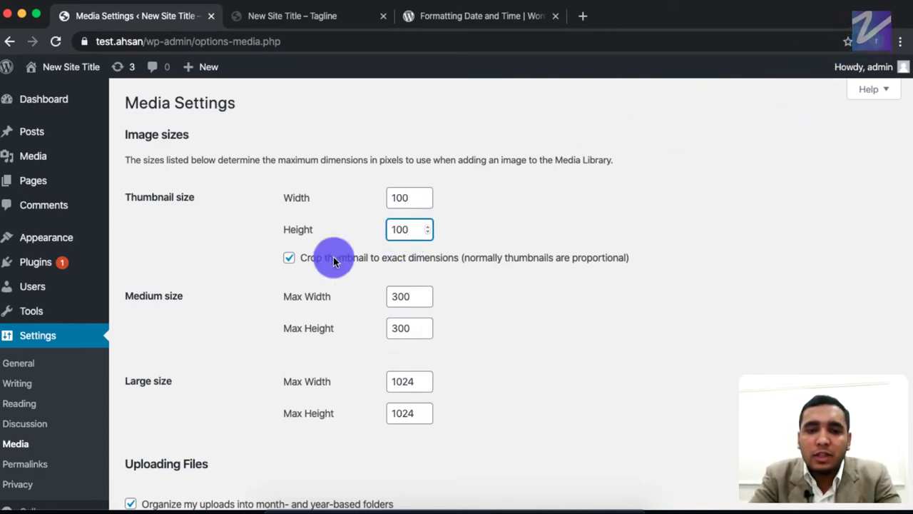
scroll(260, 414, "down", 3)
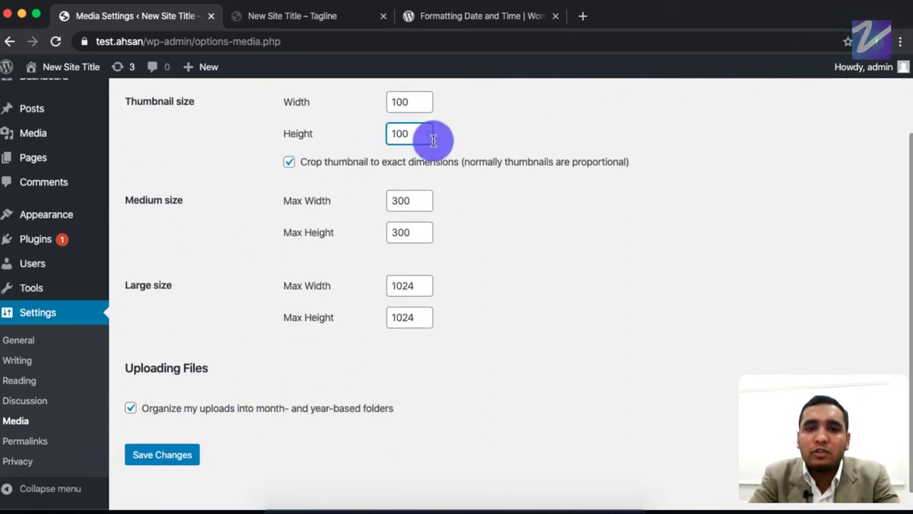
double_click(403, 132)
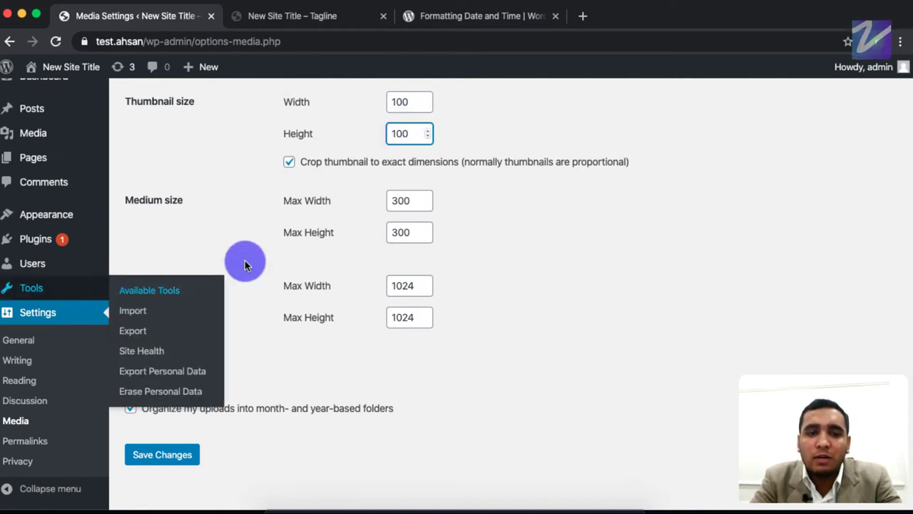
- Set the large image size to a maximum width and height of 800 and save the media settings
double_click(405, 284)
double_click(410, 316)
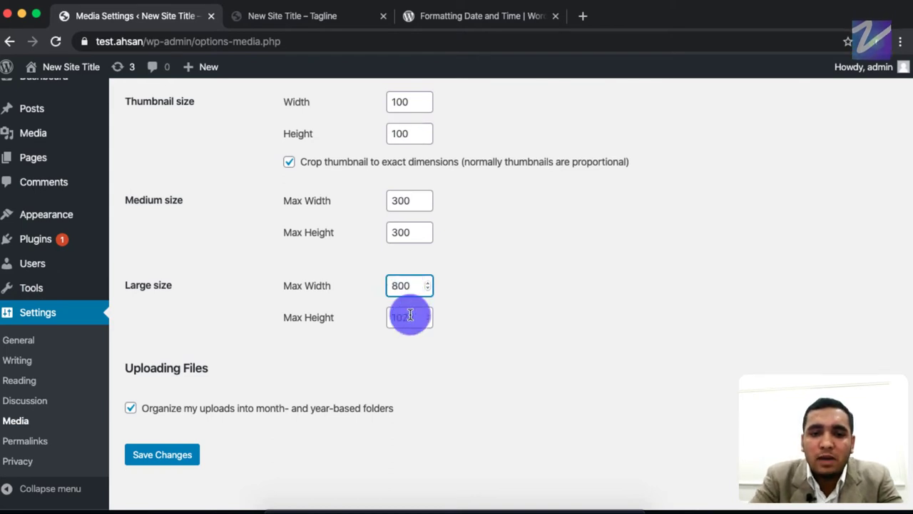
type("800")
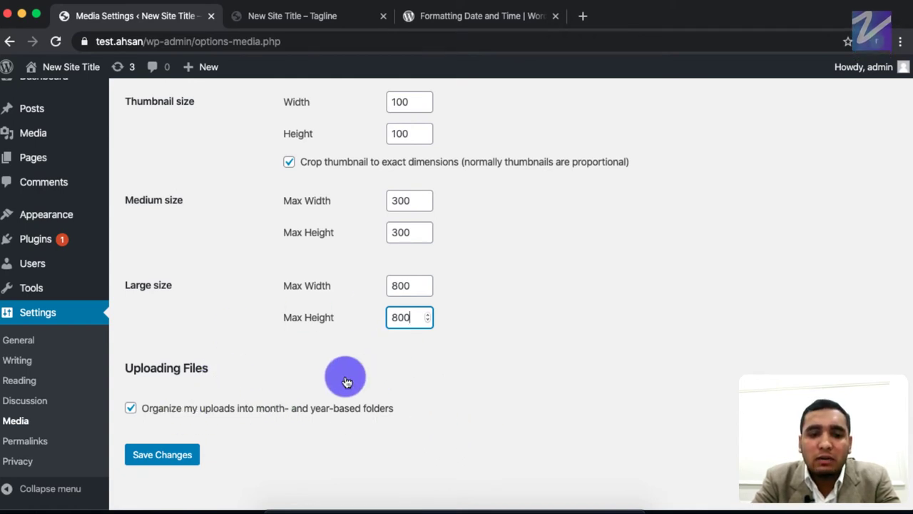
left_click(130, 409)
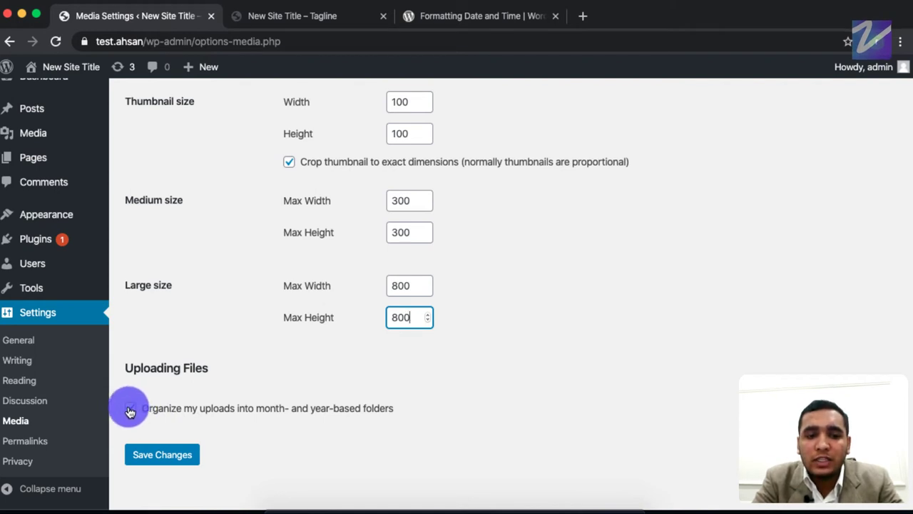
mouse_move(33, 138)
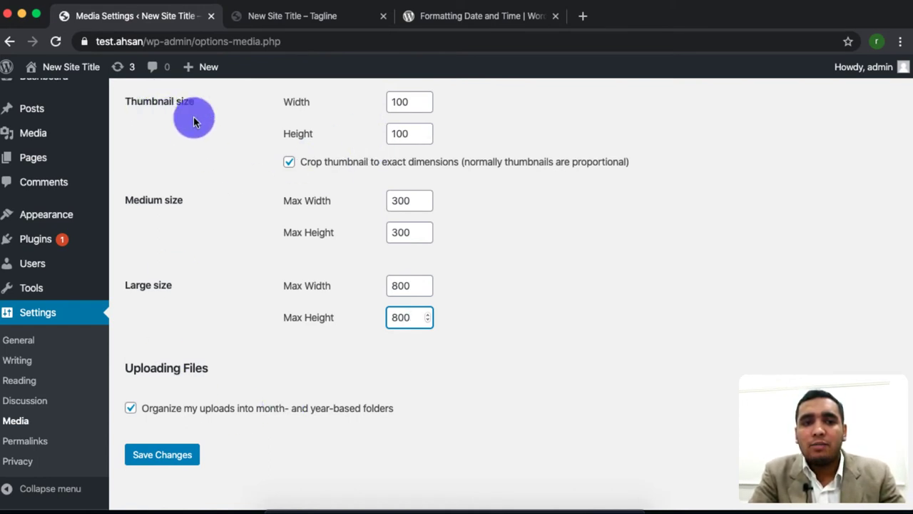
scroll(193, 117, "up", 3)
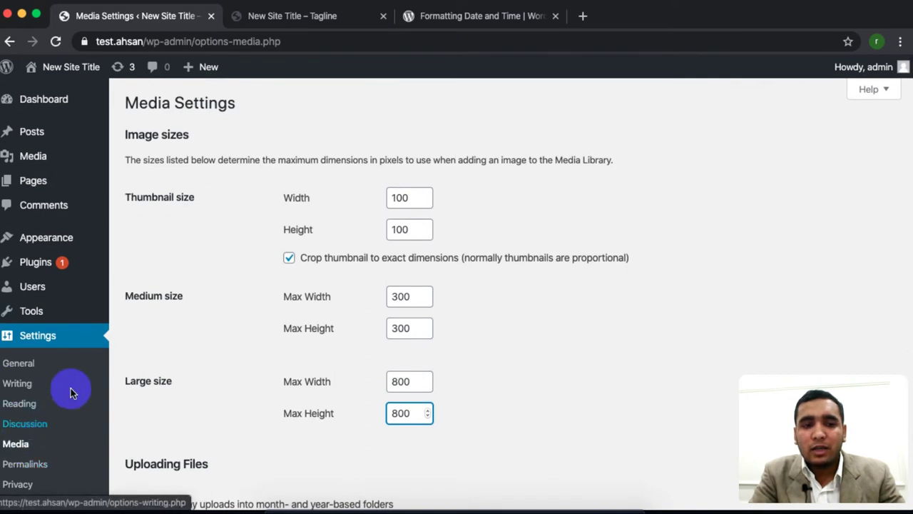
scroll(225, 213, "down", 2)
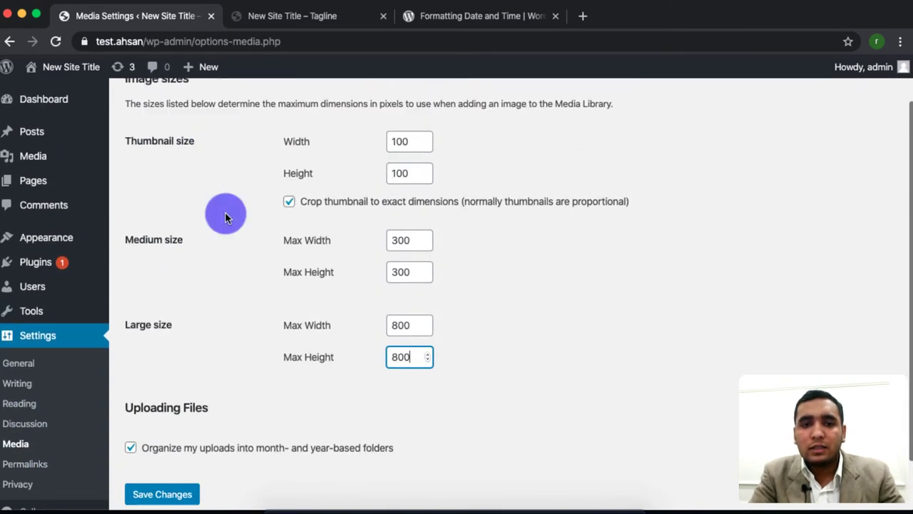
scroll(239, 353, "up", 2)
scroll(184, 390, "down", 3)
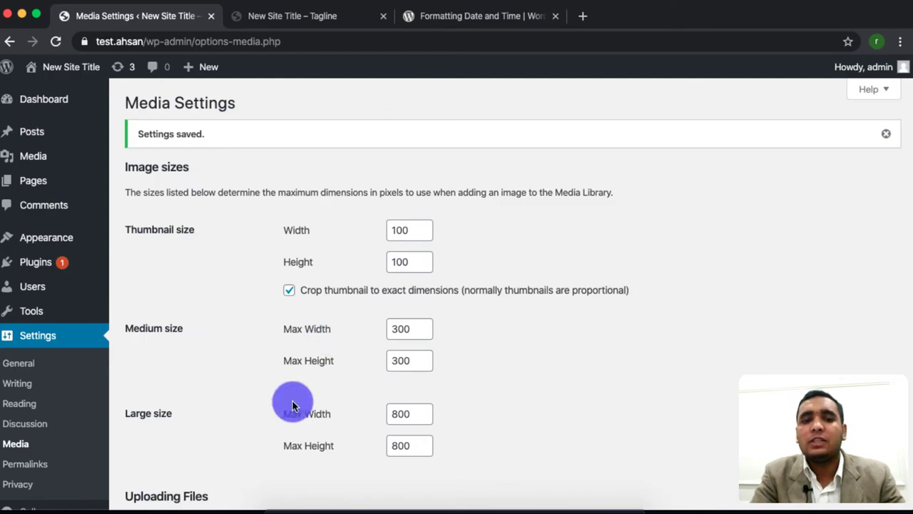
scroll(292, 401, "down", 3)
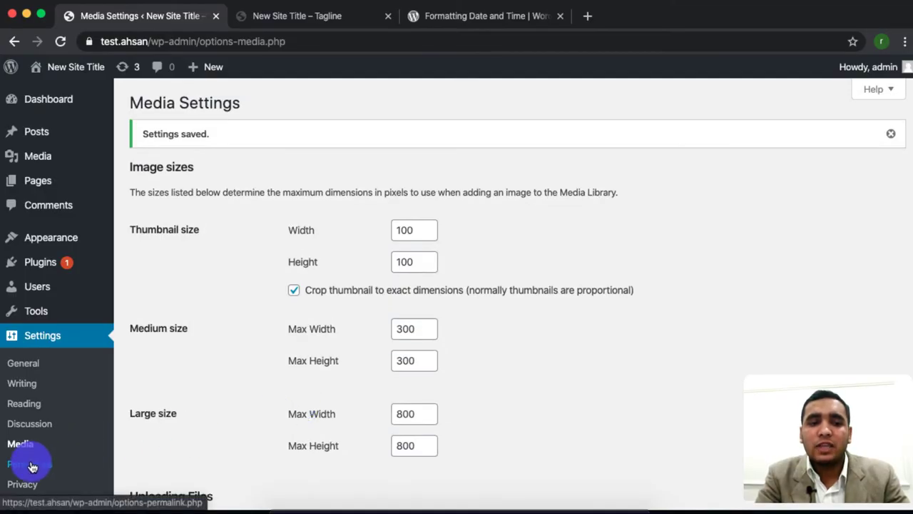
- Open the permalink settings, and examine the URL of the Admissions page on the live site
left_click(32, 467)
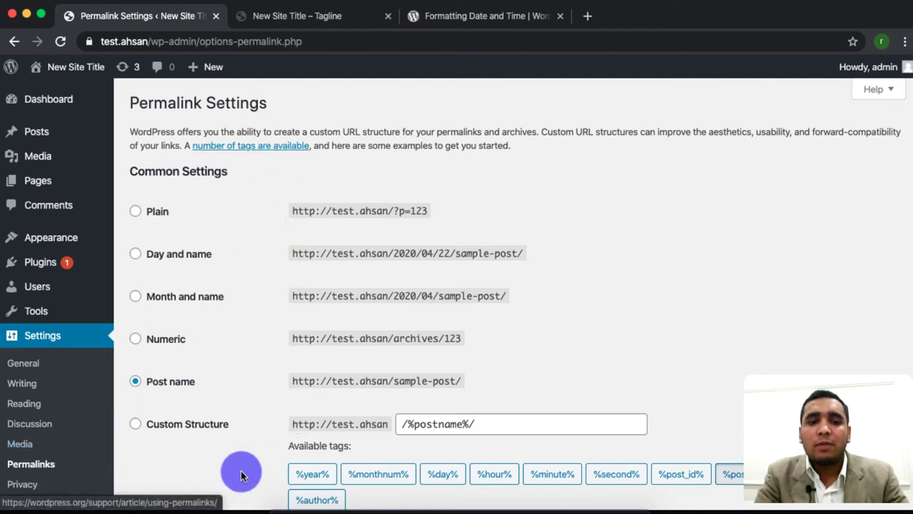
left_click(301, 15)
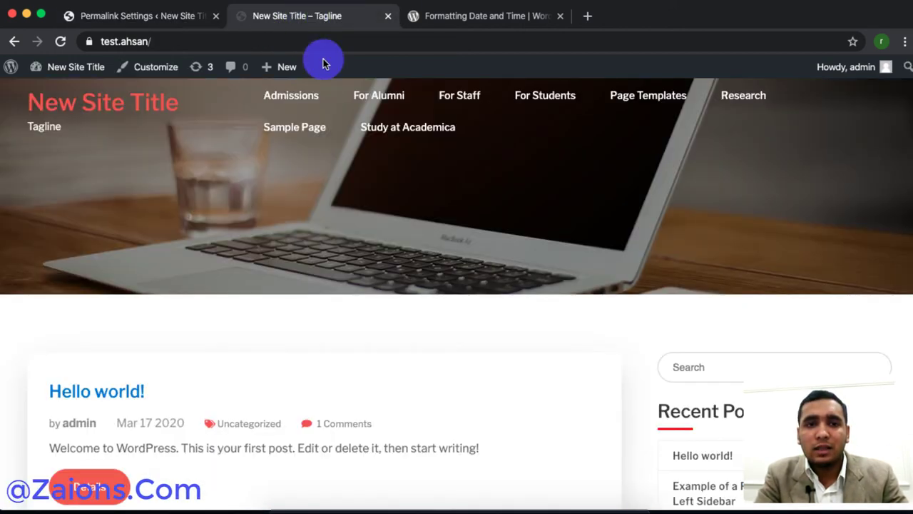
left_click(293, 97)
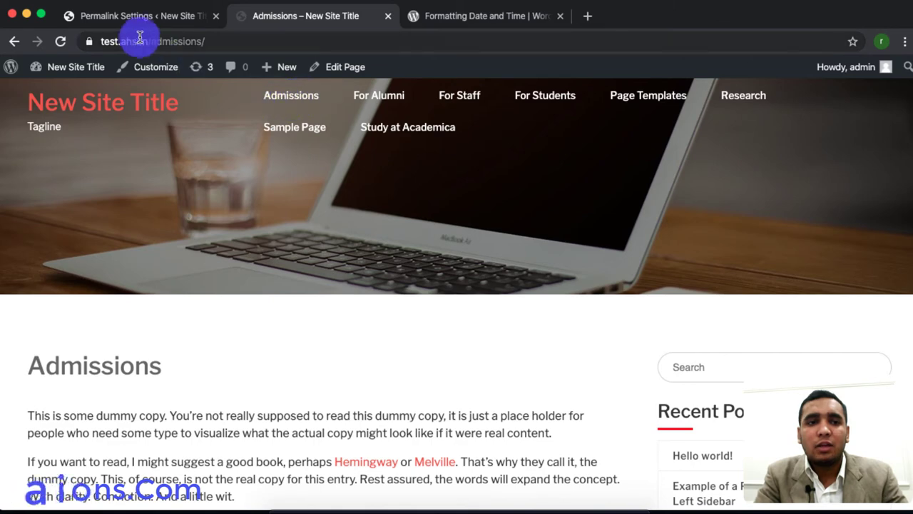
left_click_drag(114, 39, 139, 43)
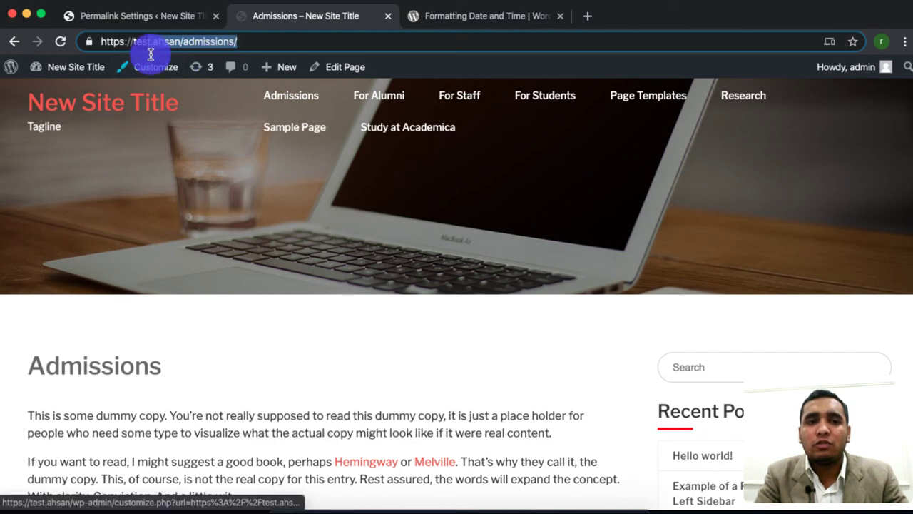
left_click_drag(151, 42, 249, 41)
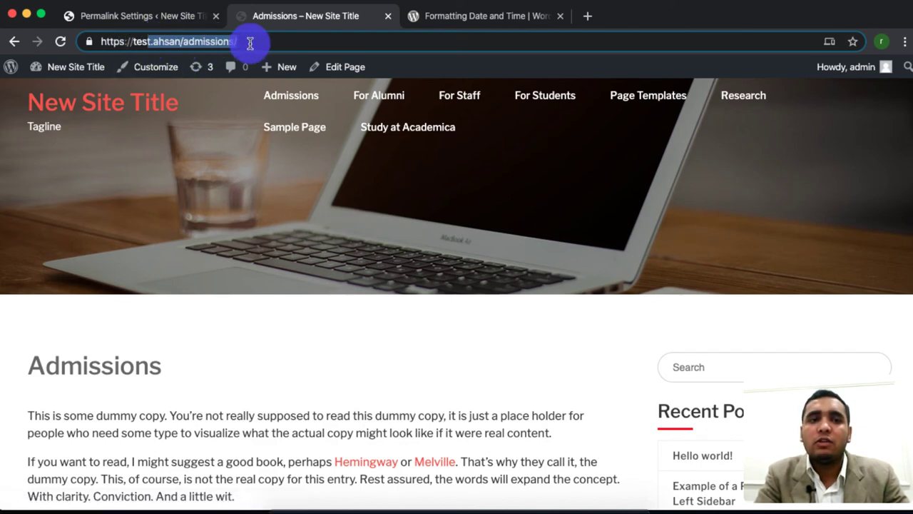
- Save Plain as the permalink structure and examine the Admissions page's URL on the site
left_click(153, 17)
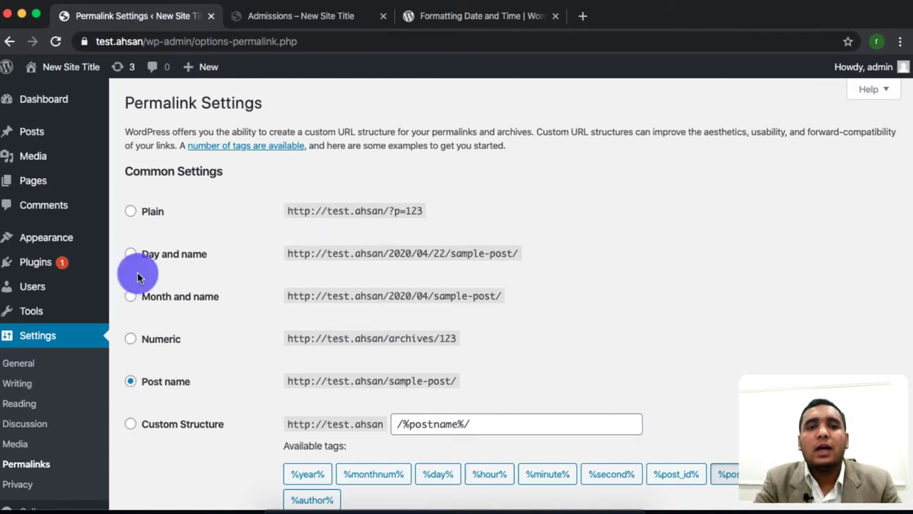
left_click(150, 213)
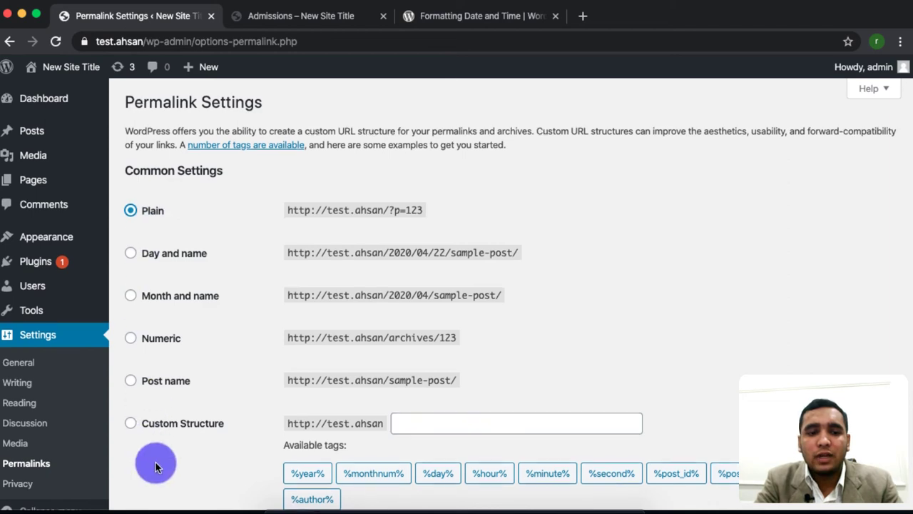
scroll(152, 462, "down", 5)
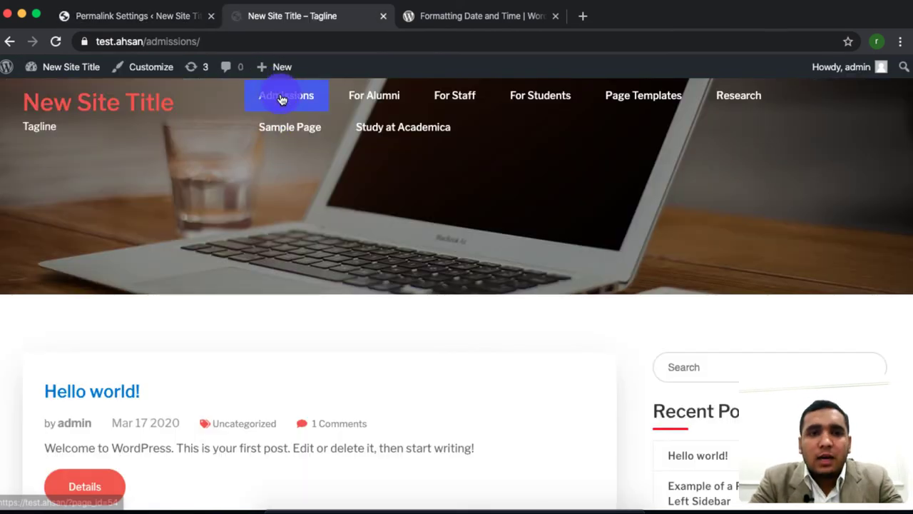
left_click(278, 93)
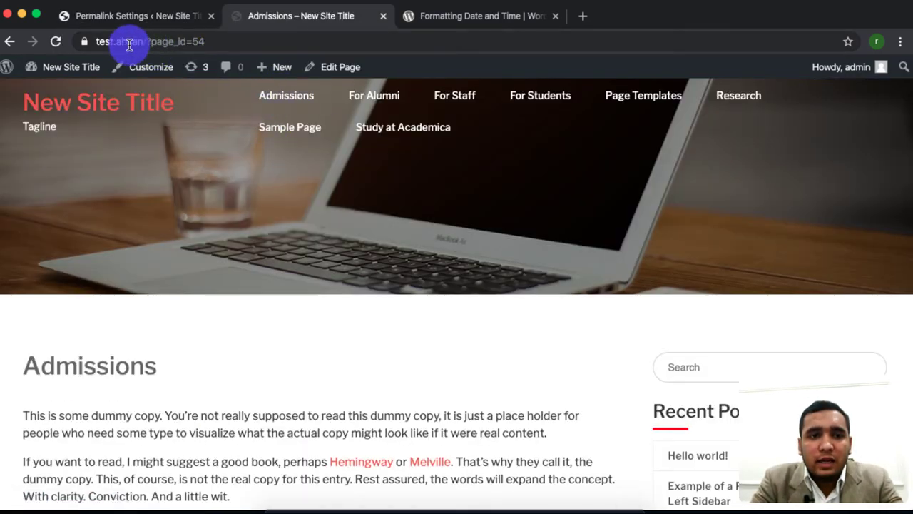
left_click_drag(129, 44, 248, 44)
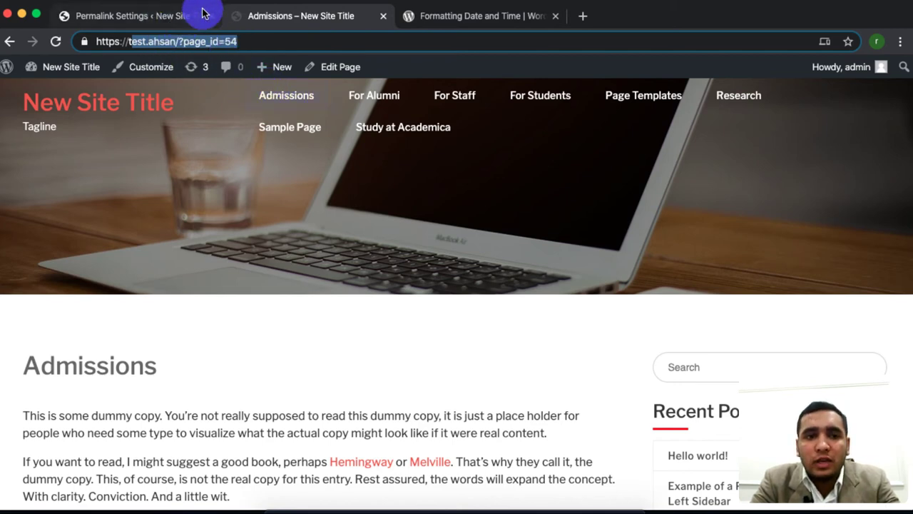
- Save Post name as the permalink structure and reload the Admissions page from the site's navigation
left_click(141, 20)
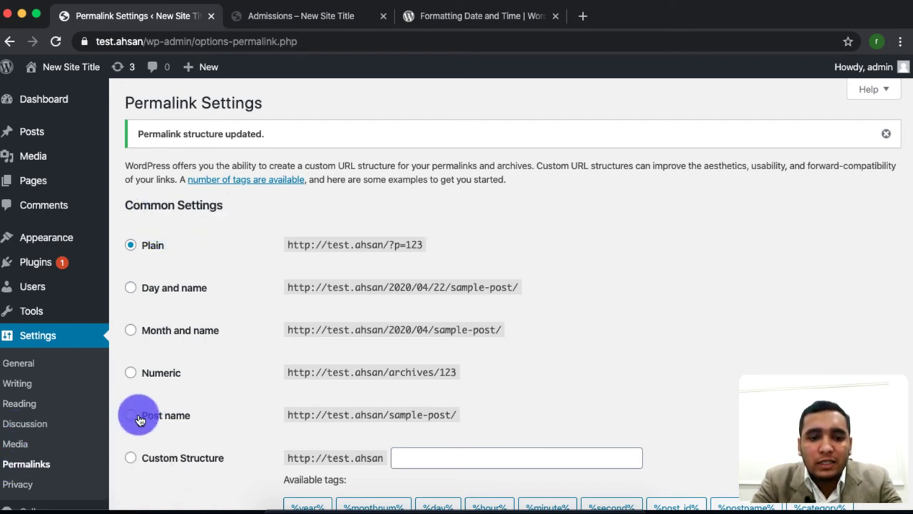
left_click(164, 420)
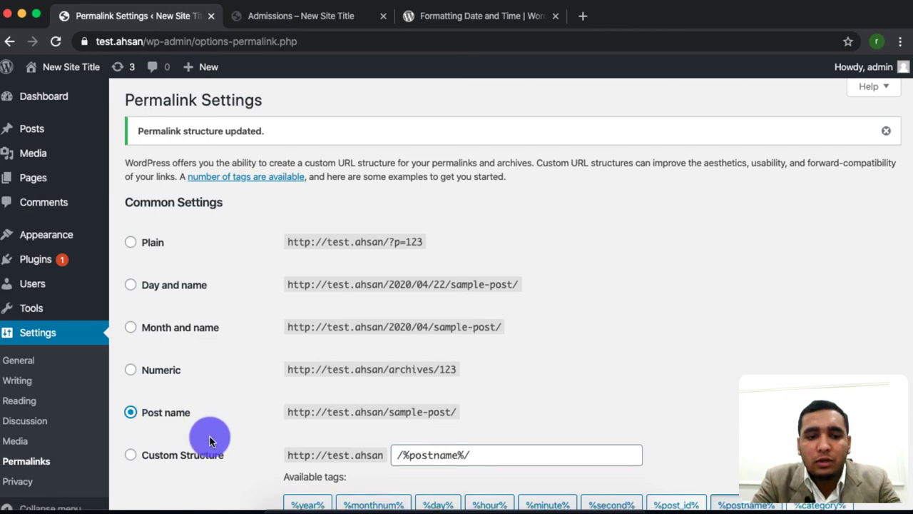
scroll(208, 438, "down", 5)
left_click(163, 407)
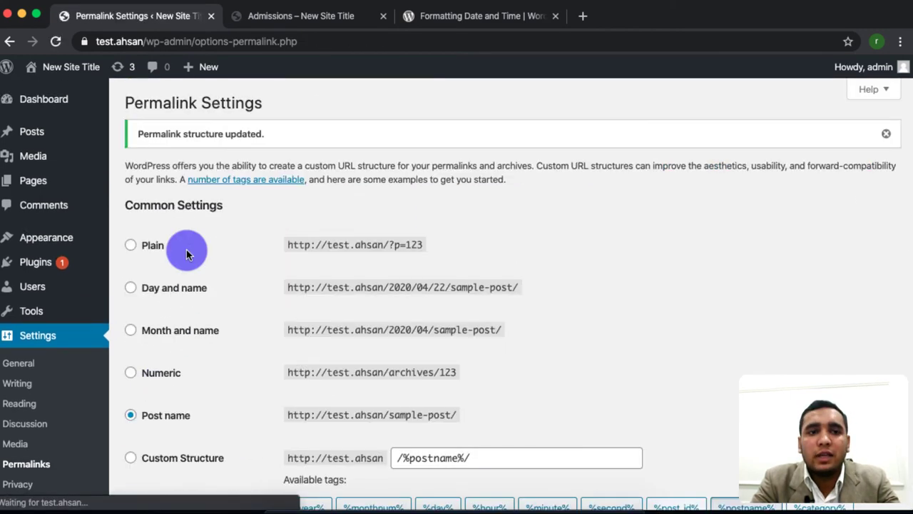
left_click(303, 19)
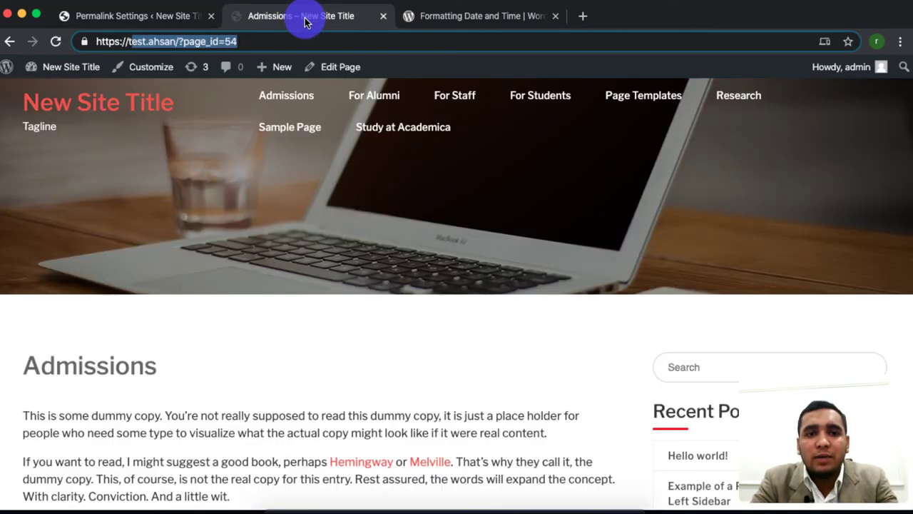
left_click(296, 96)
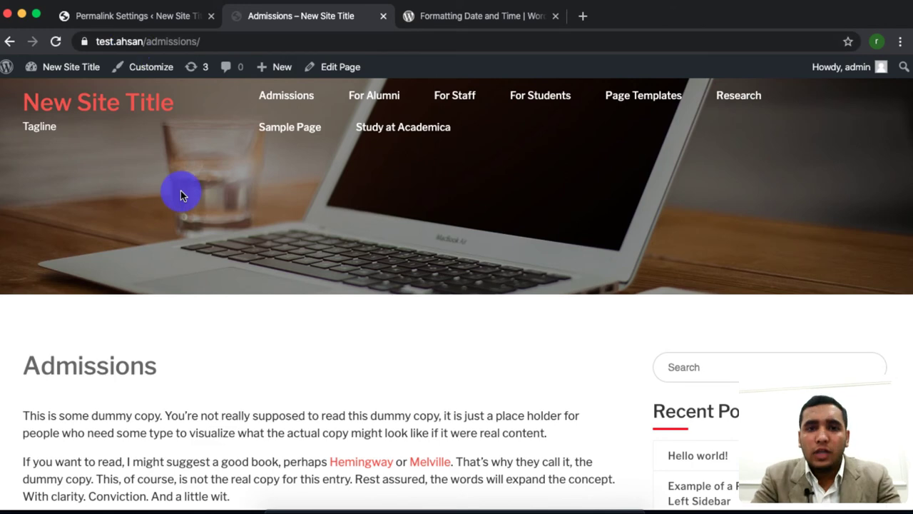
- Return to the site admin, look over the remaining permalink options and open the privacy settings
left_click(141, 15)
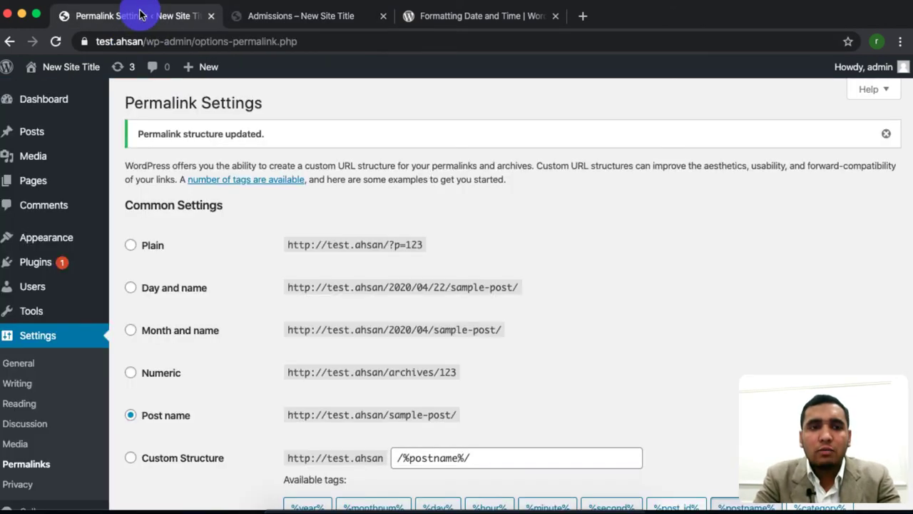
scroll(200, 330, "down", 5)
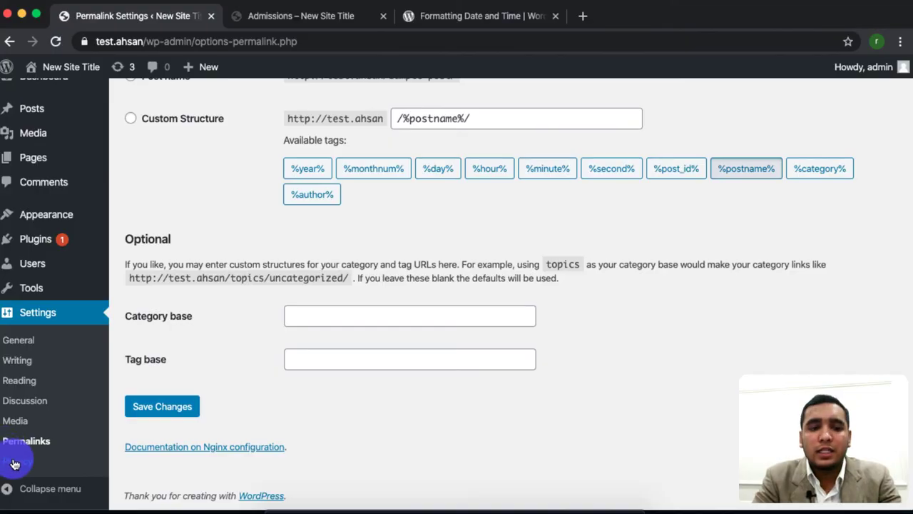
left_click(15, 463)
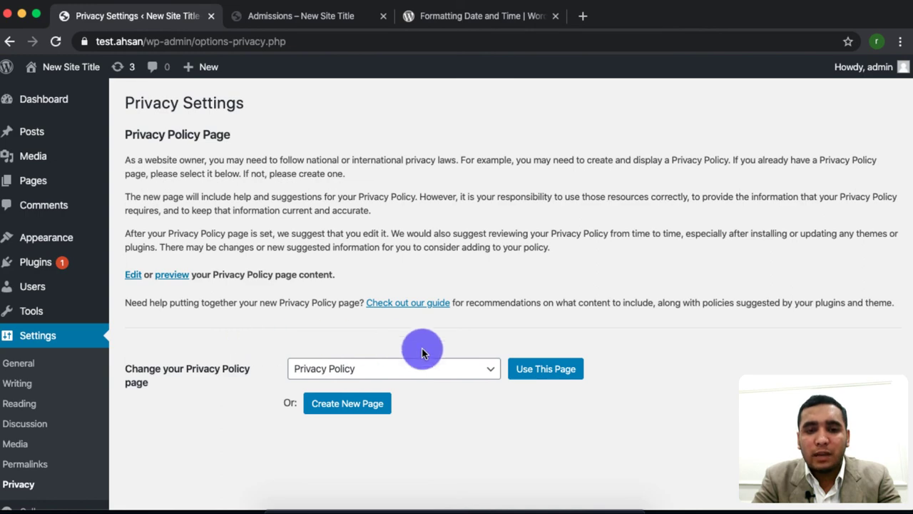
- Look through the pages available as the privacy policy page, keep Privacy Policy selected and apply it as the site's policy page
left_click(467, 369)
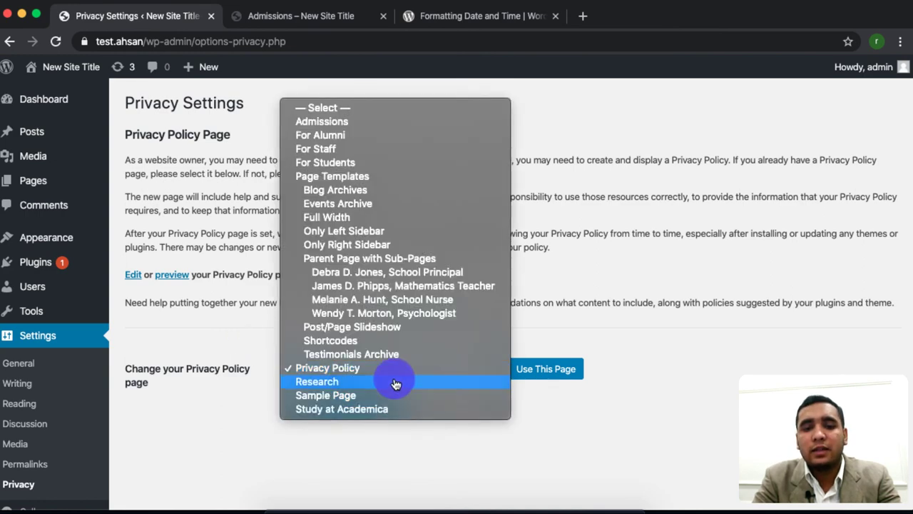
left_click(192, 192)
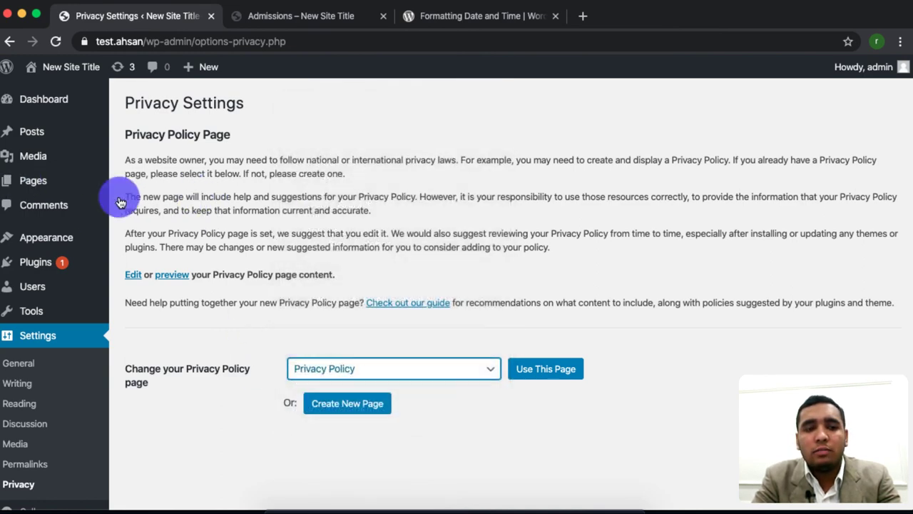
mouse_move(33, 181)
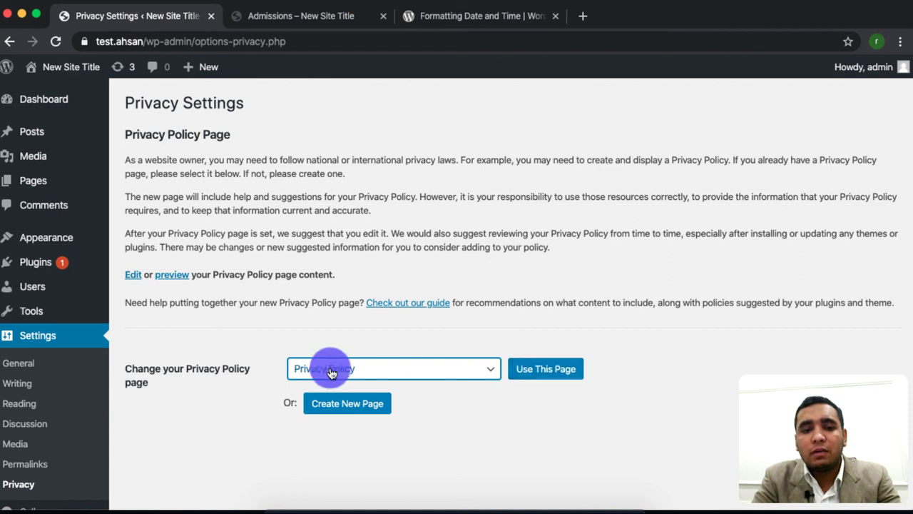
left_click(570, 372)
scroll(459, 212, "down", 1)
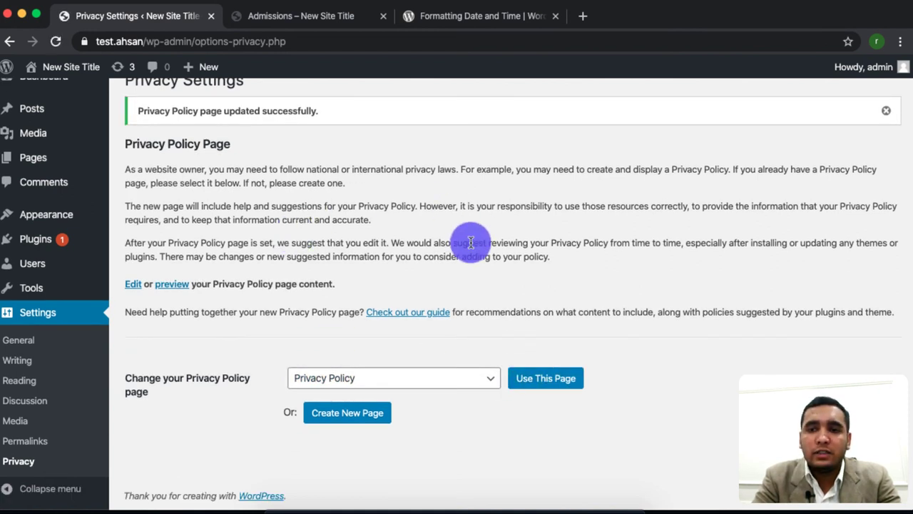